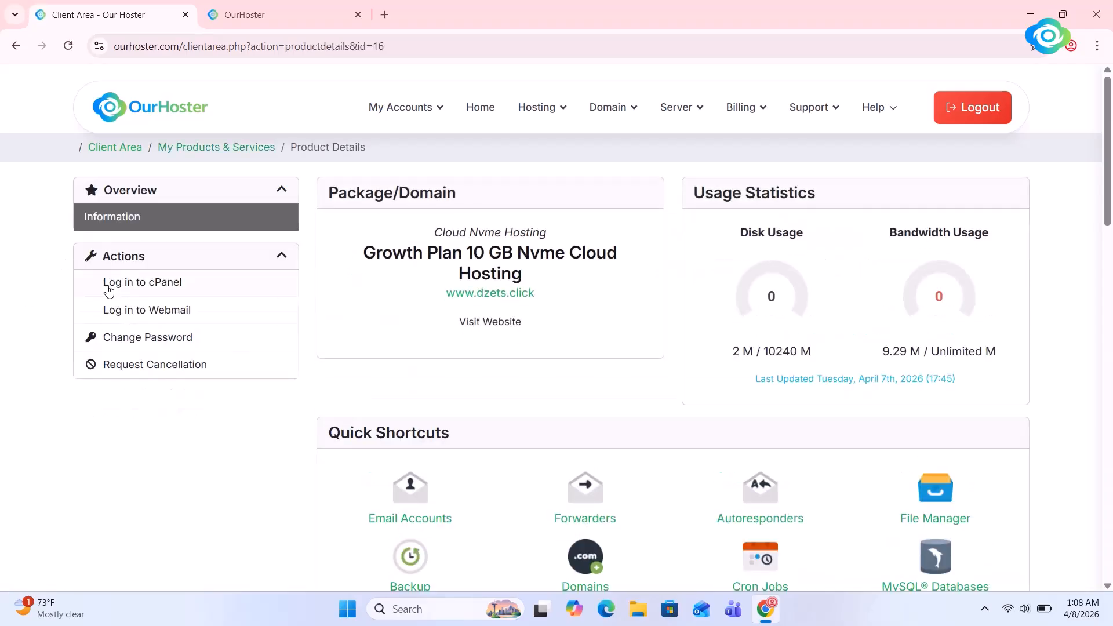
Log in to cPanel from the hosting product page and open the Domains management page
left_click(109, 290)
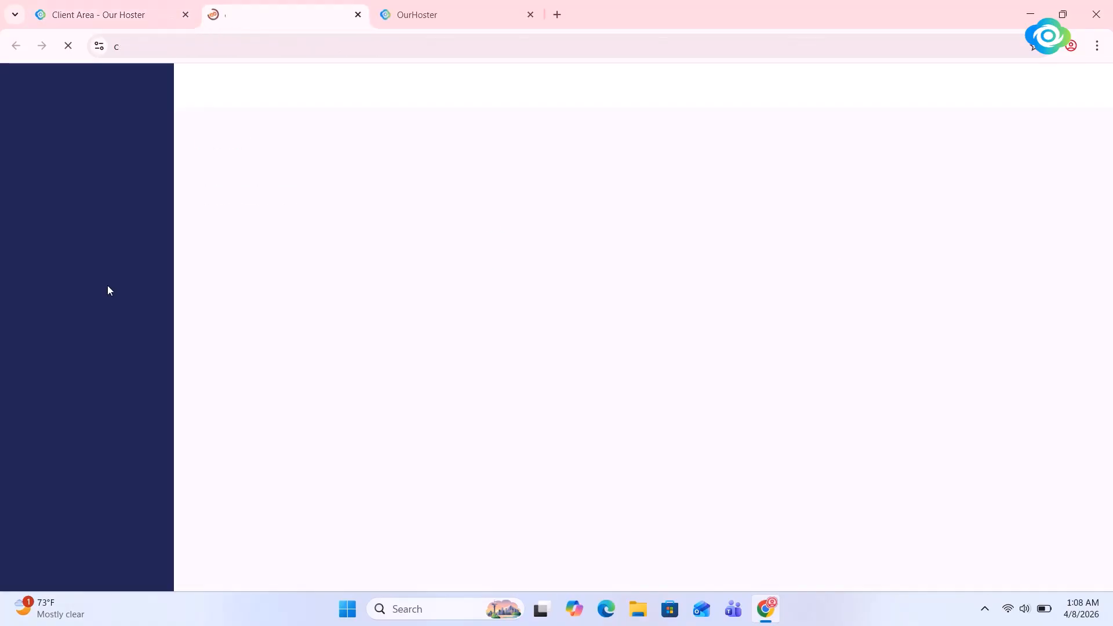
scroll(419, 264, "down", 10)
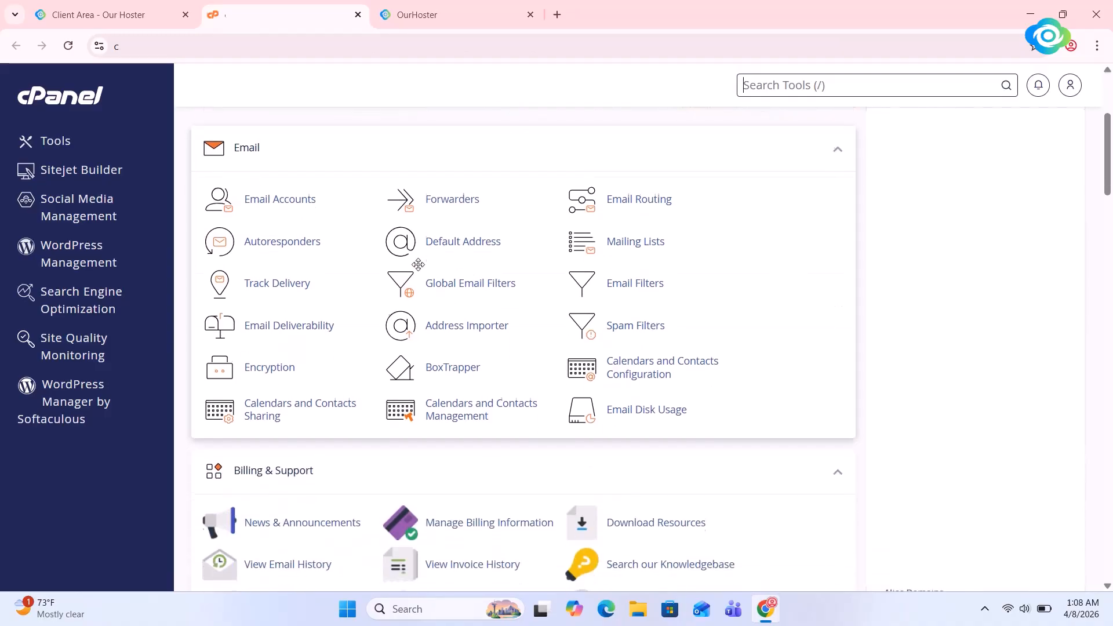
scroll(419, 269, "down", 11)
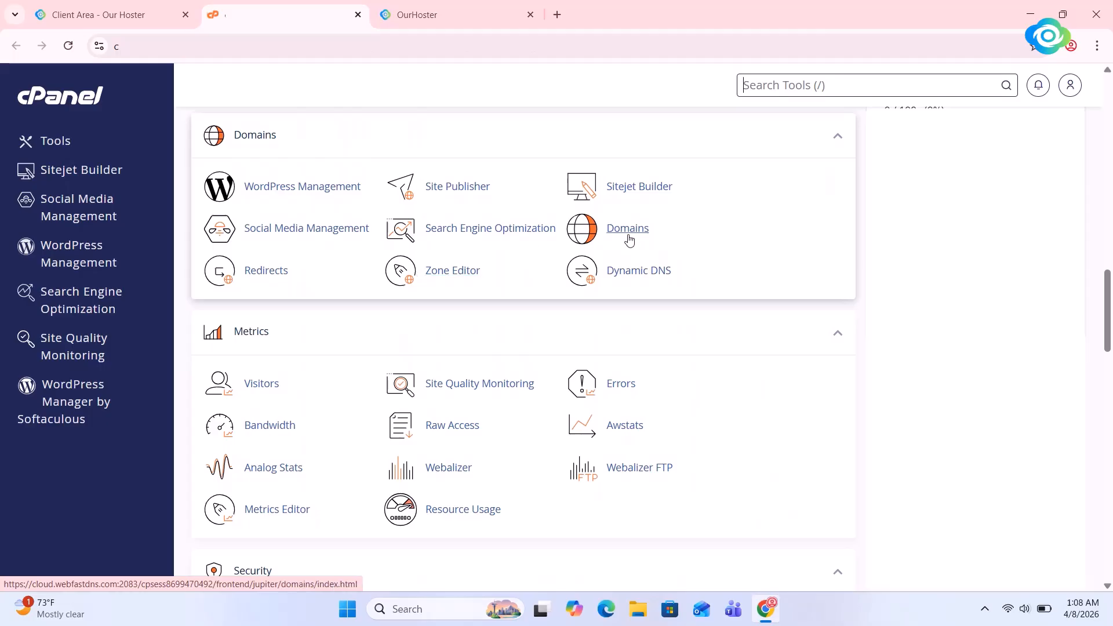
left_click(626, 231)
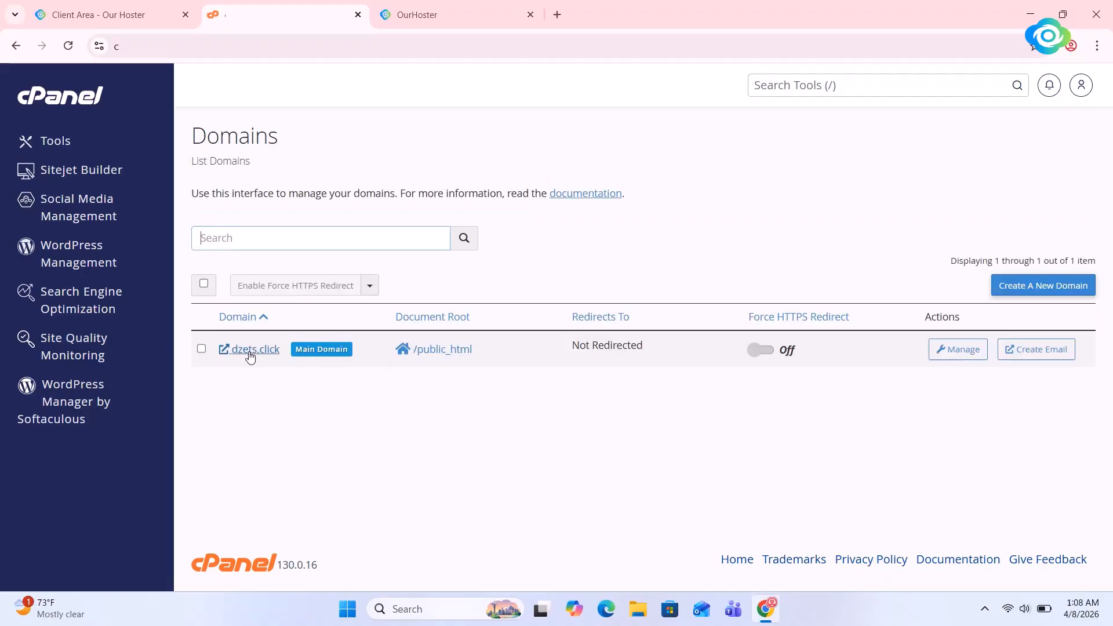
Open the dzets.click website and copy its full address, returning to the cPanel domain list
left_click(250, 350)
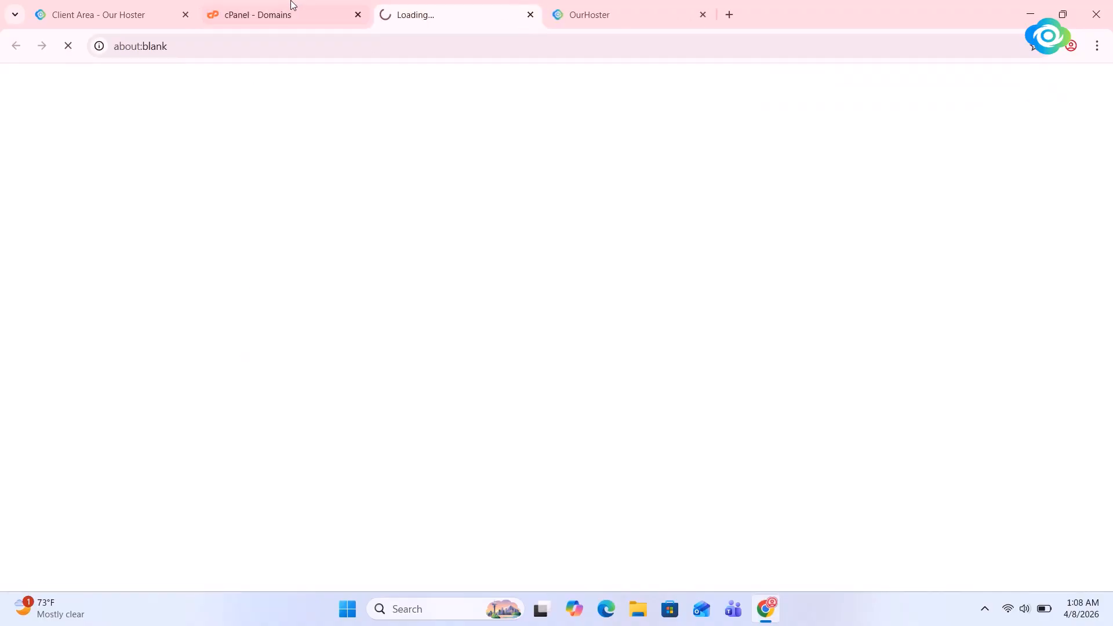
left_click(270, 49)
left_click(278, 45)
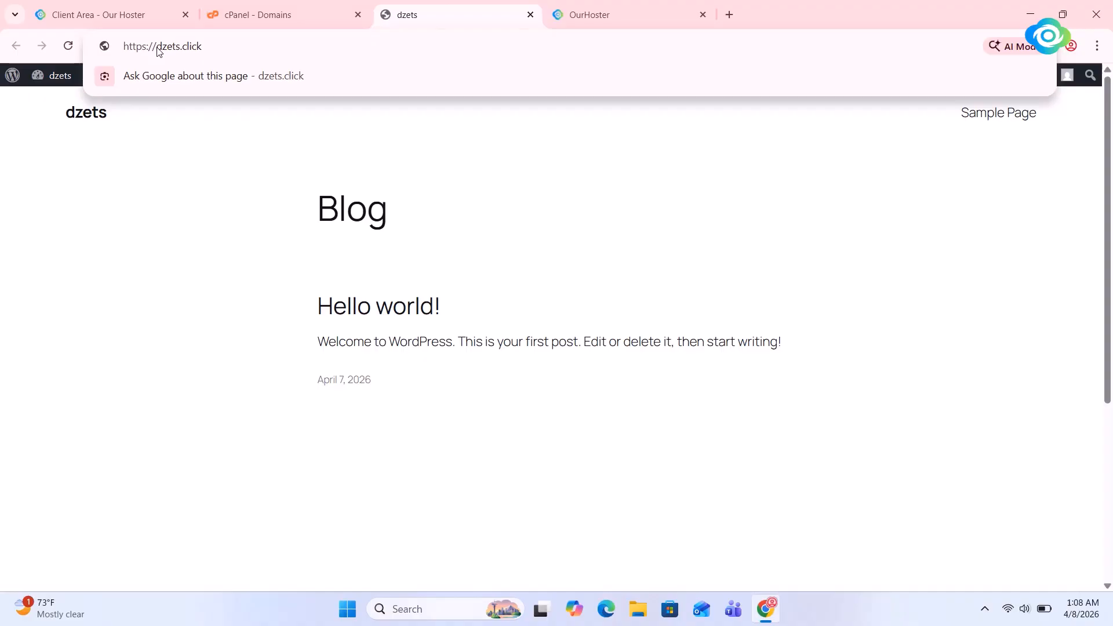
key("ctrl+a")
key("ctrl+c")
left_click(273, 15)
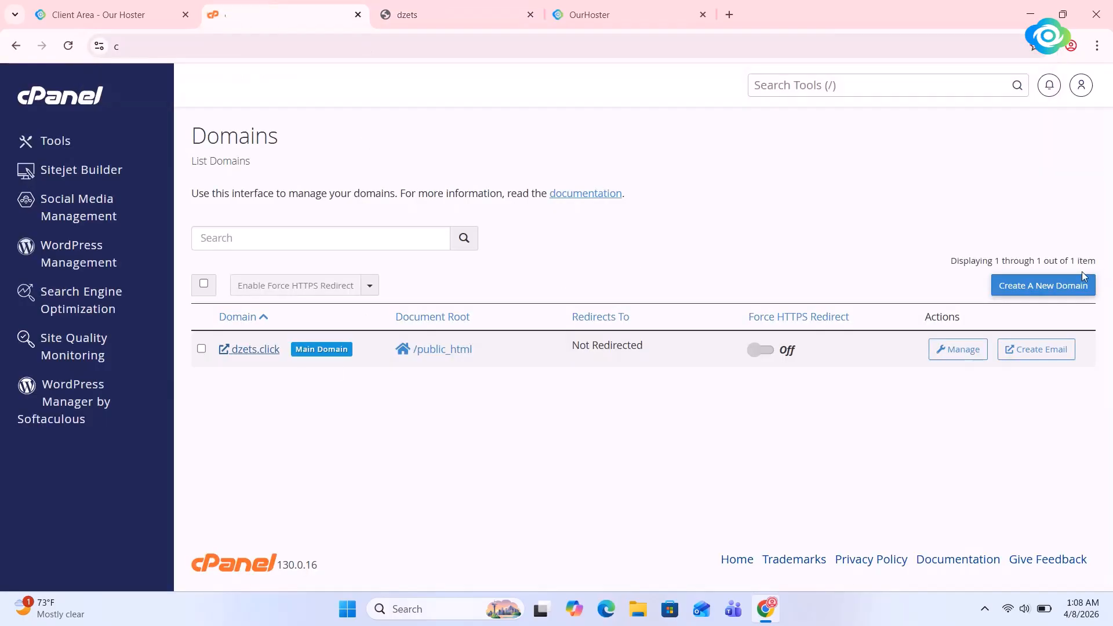
Create the subdomain test.dzets.click with test.dzets.click as its document root
left_click(1062, 296)
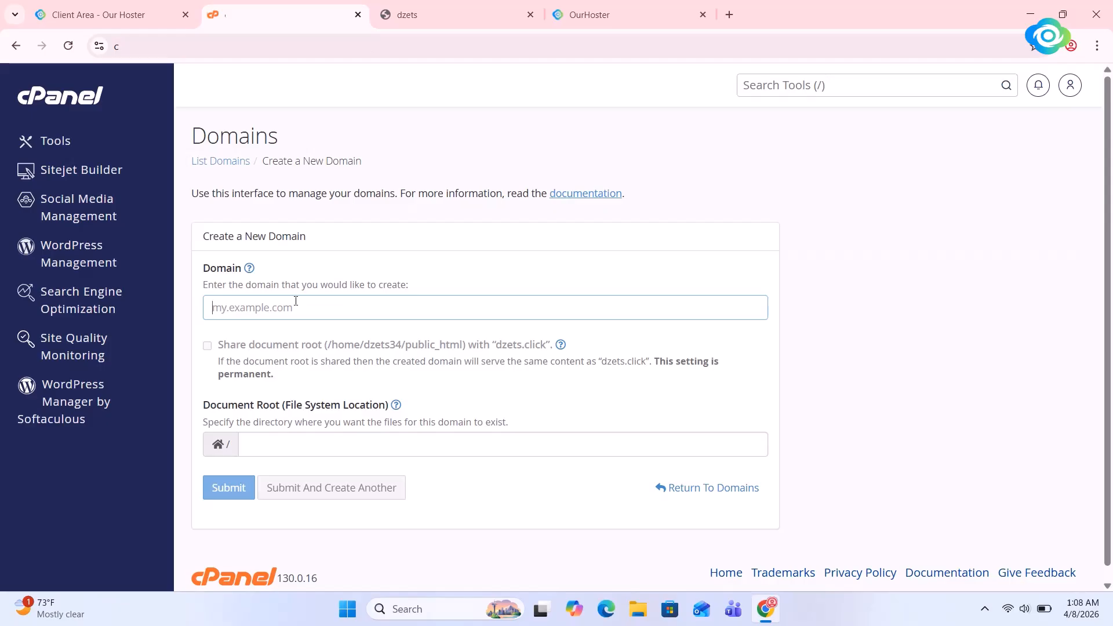
key("ctrl+v")
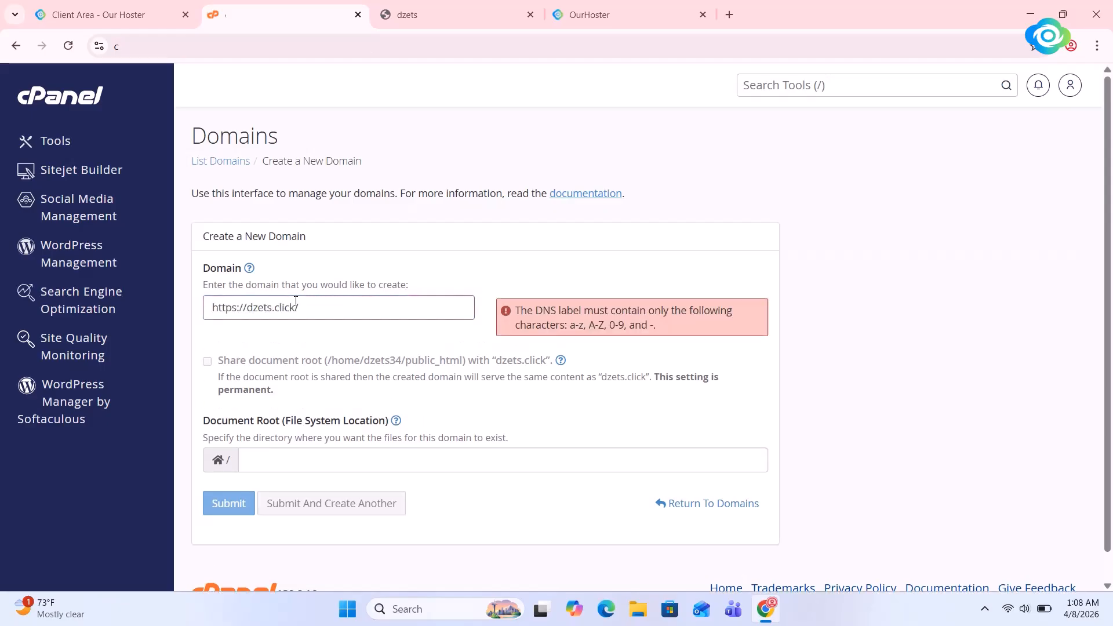
key("BackSpace")
key("BackSpace")
key("BackSpace")
key("BackSpace")
key("BackSpace")
key("BackSpace")
key("BackSpace")
key("BackSpace")
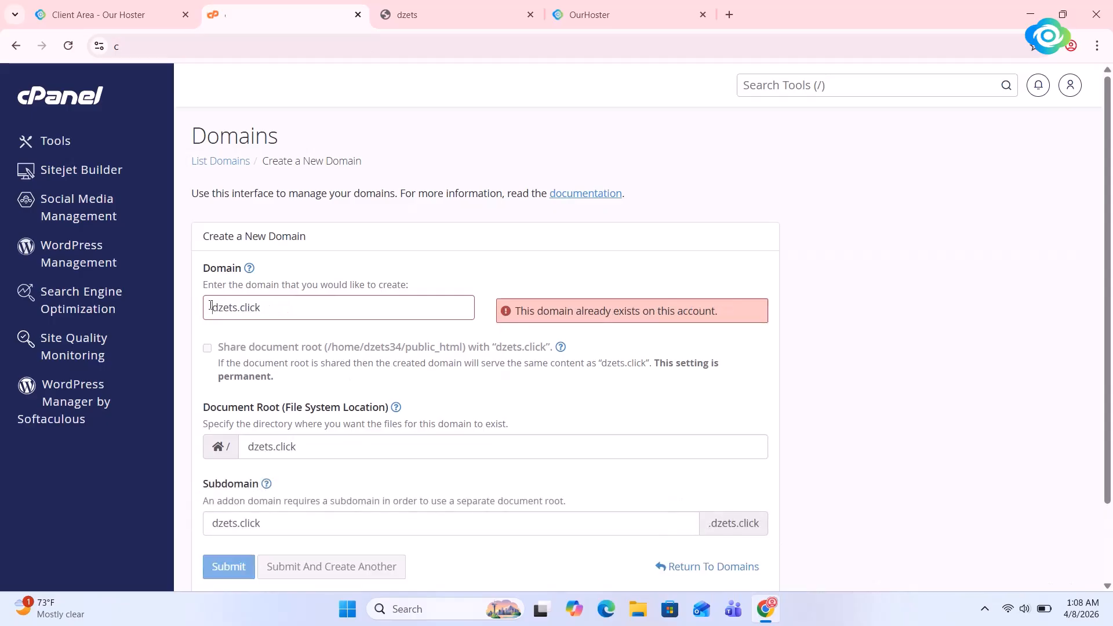
type("test")
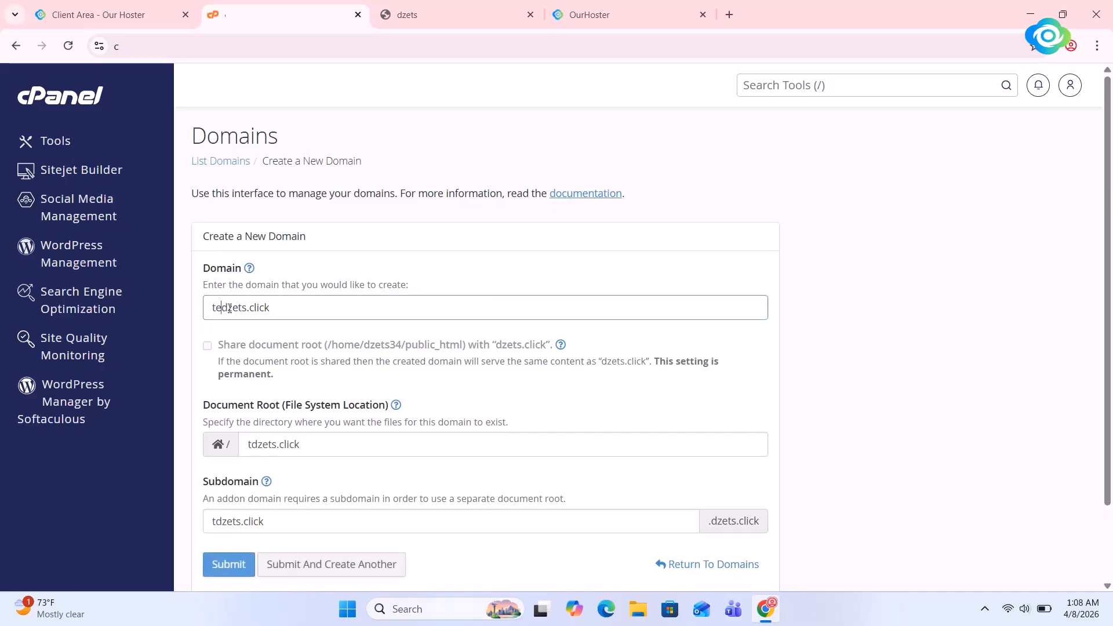
type(".")
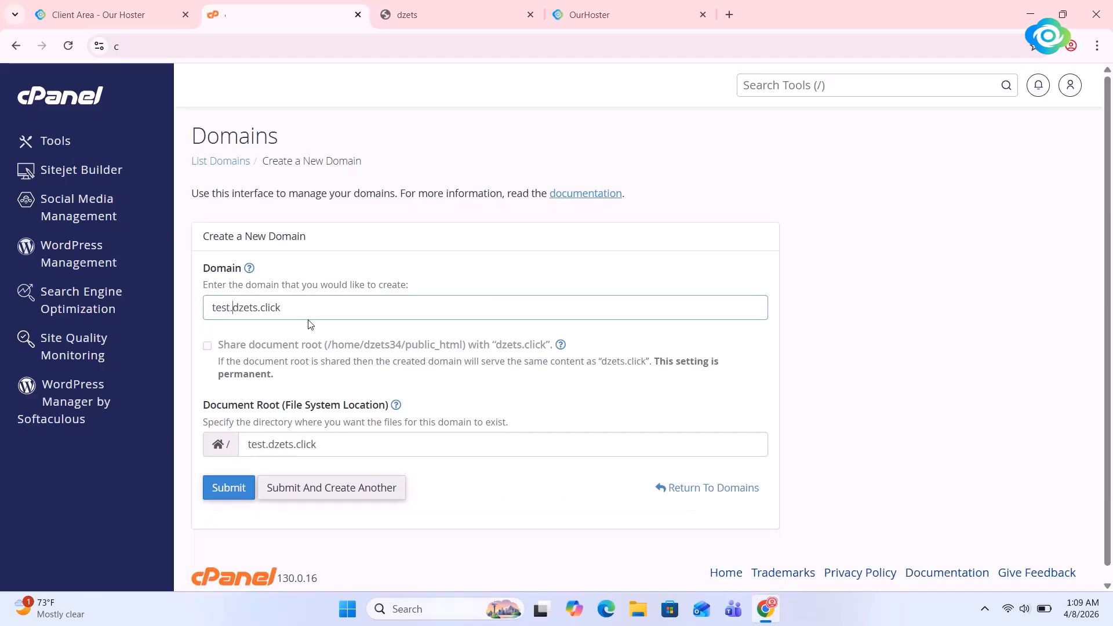
left_click(239, 494)
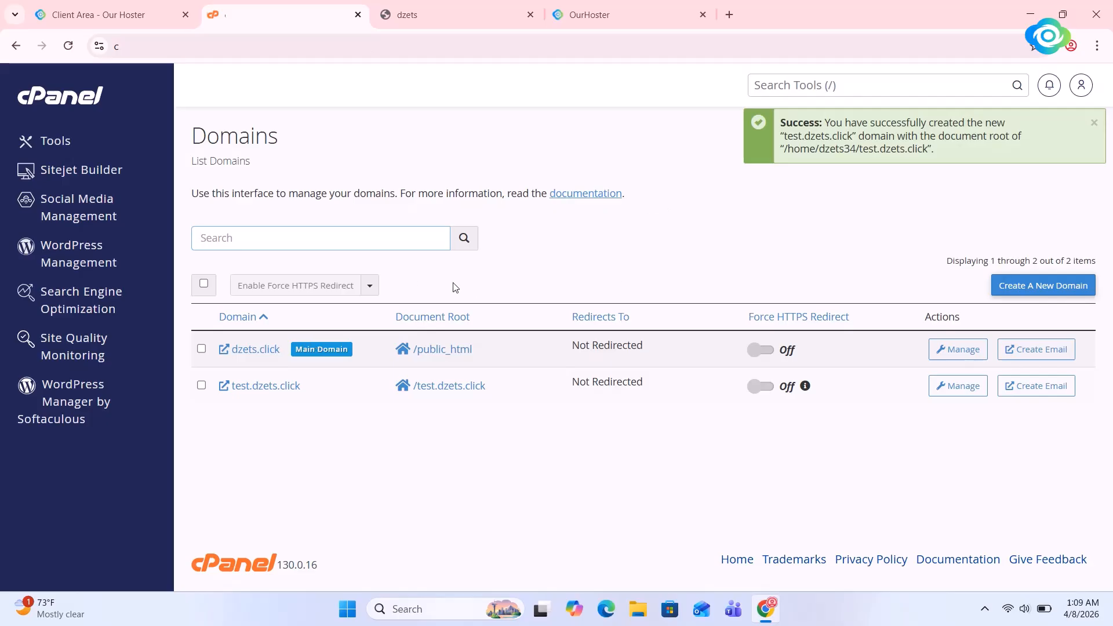
Create a second subdomain, our.dzets.click, with our.dzets.click as its document root
left_click(1035, 291)
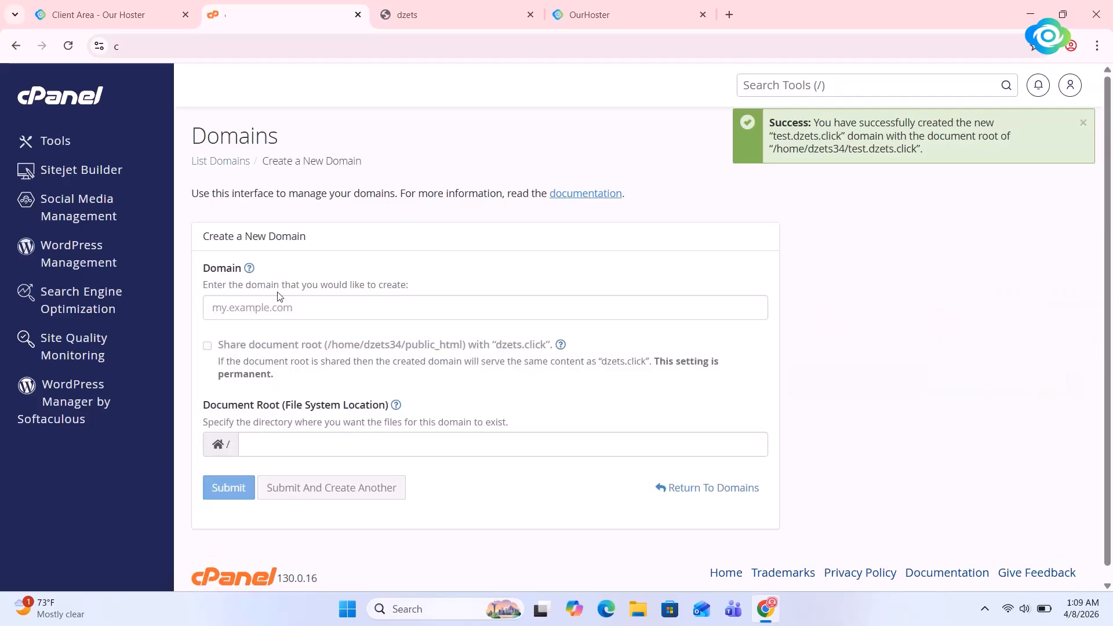
left_click(264, 308)
key("ctrl+v")
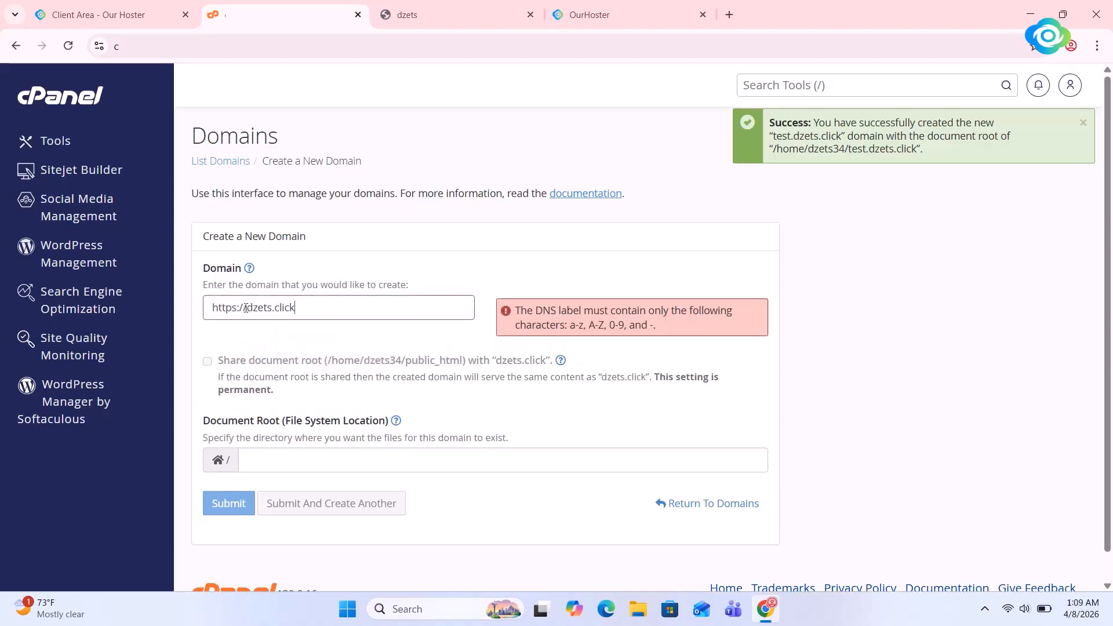
left_click(245, 307)
key("BackSpace")
key("BackSpace")
key("BackSpace")
key("BackSpace")
key("BackSpace")
key("BackSpace")
key("BackSpace")
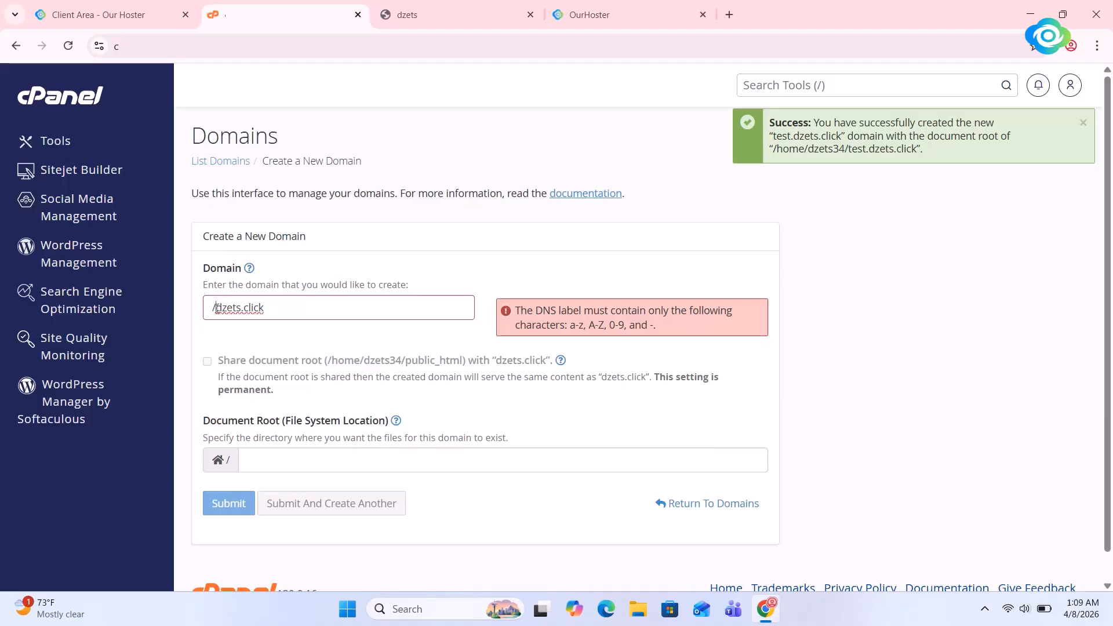
key("BackSpace")
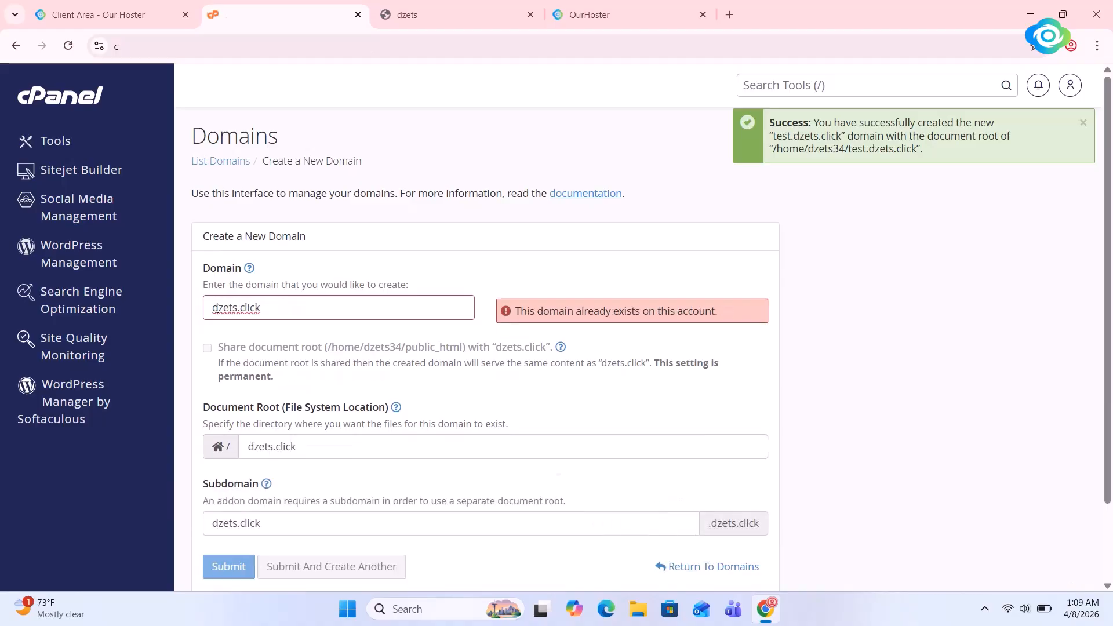
type("our")
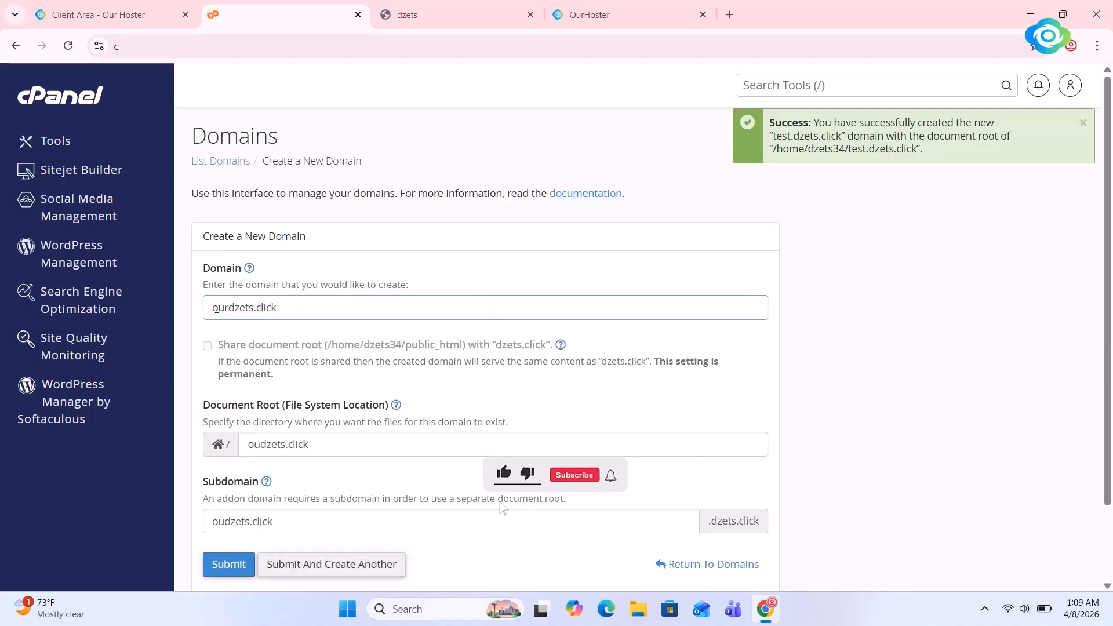
type(".")
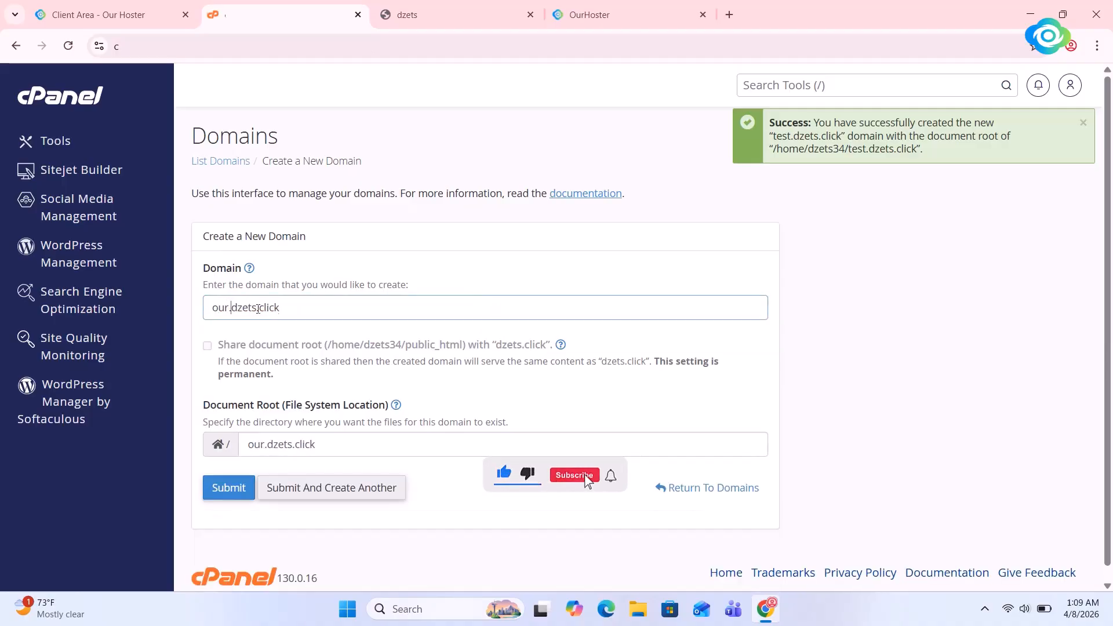
key("BackSpace")
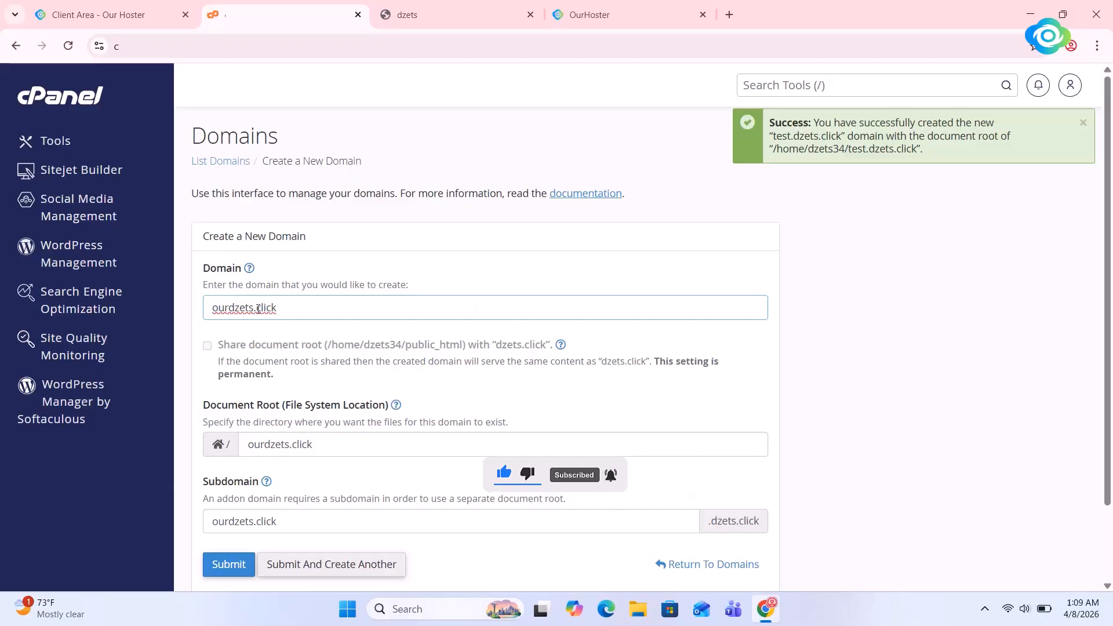
type(".")
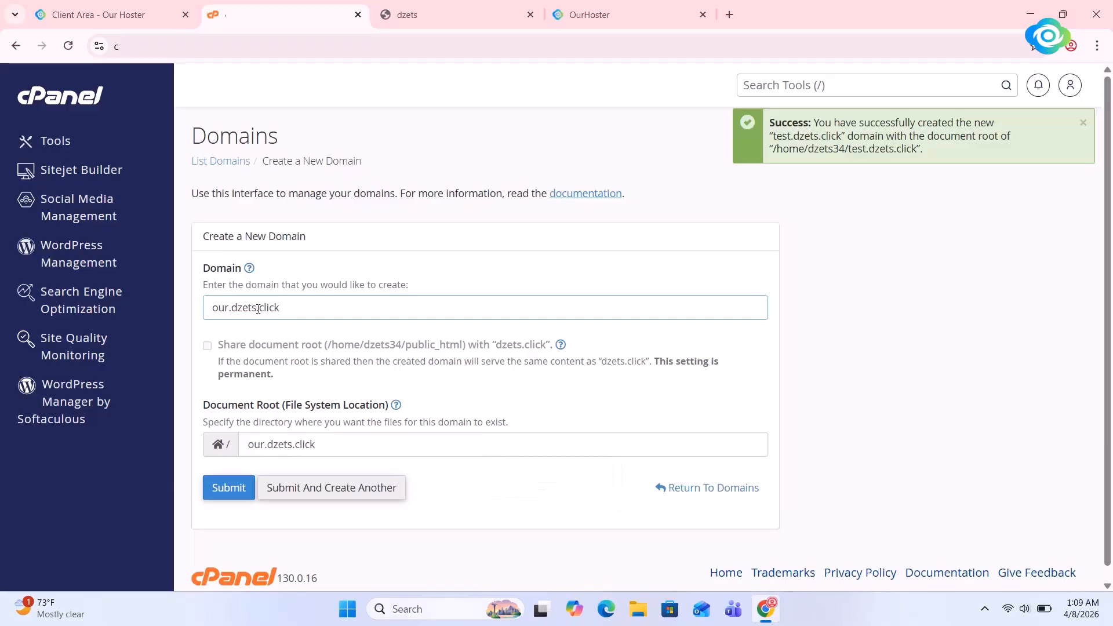
left_click(228, 487)
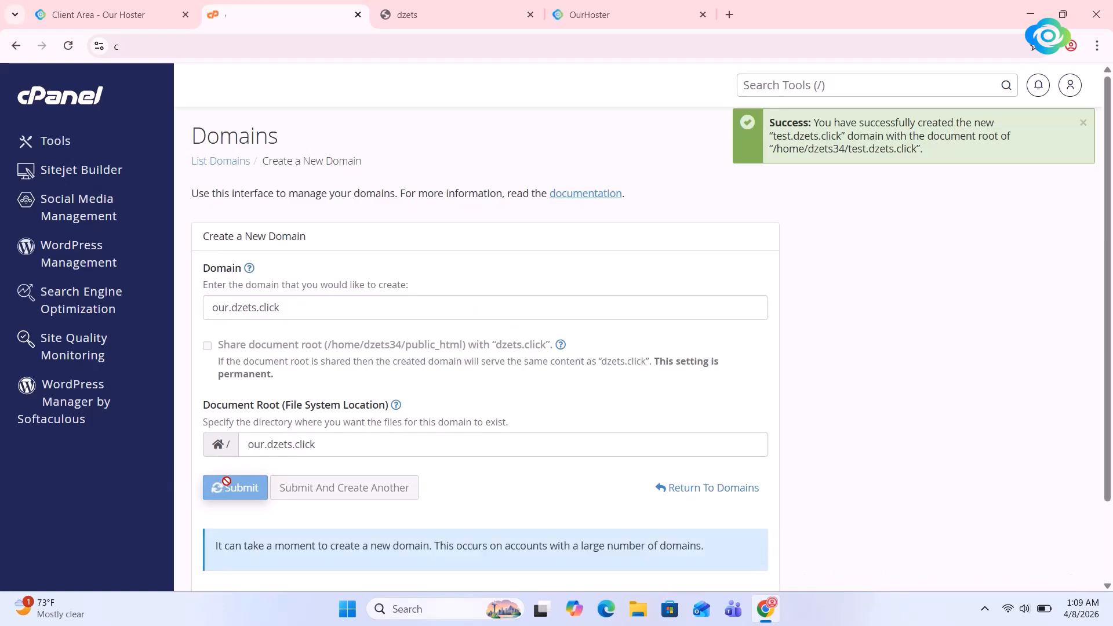
scroll(227, 481, "down", 2)
scroll(226, 482, "up", 2)
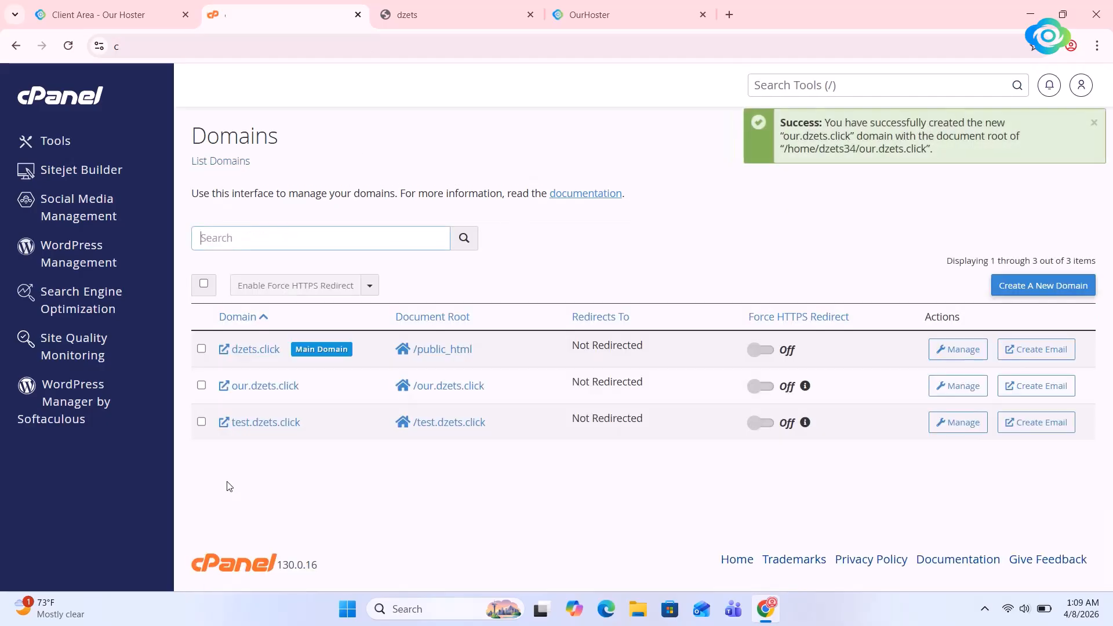
Open SSL/TLS Status from the cPanel tools, select all listed domains and run AutoSSL
left_click(72, 103)
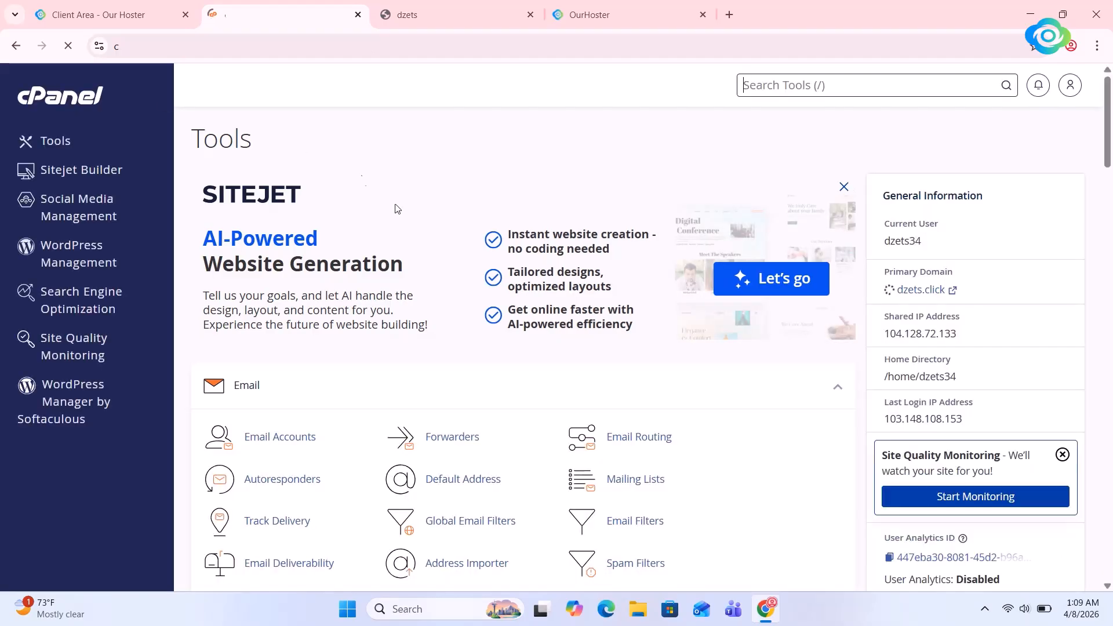
scroll(396, 210, "down", 15)
scroll(397, 210, "down", 15)
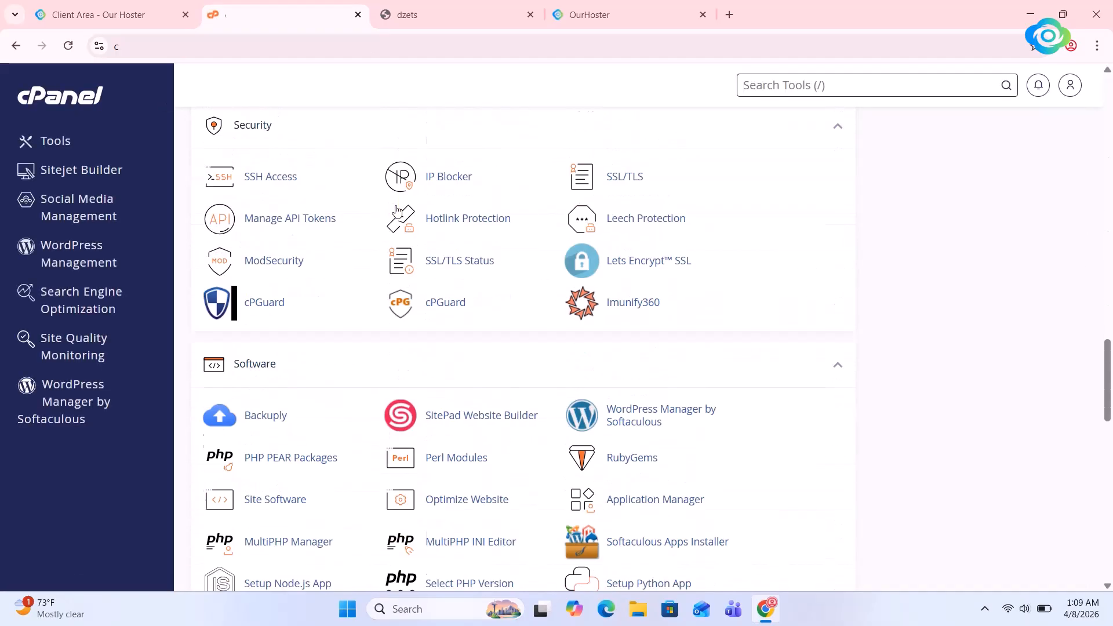
left_click(497, 218)
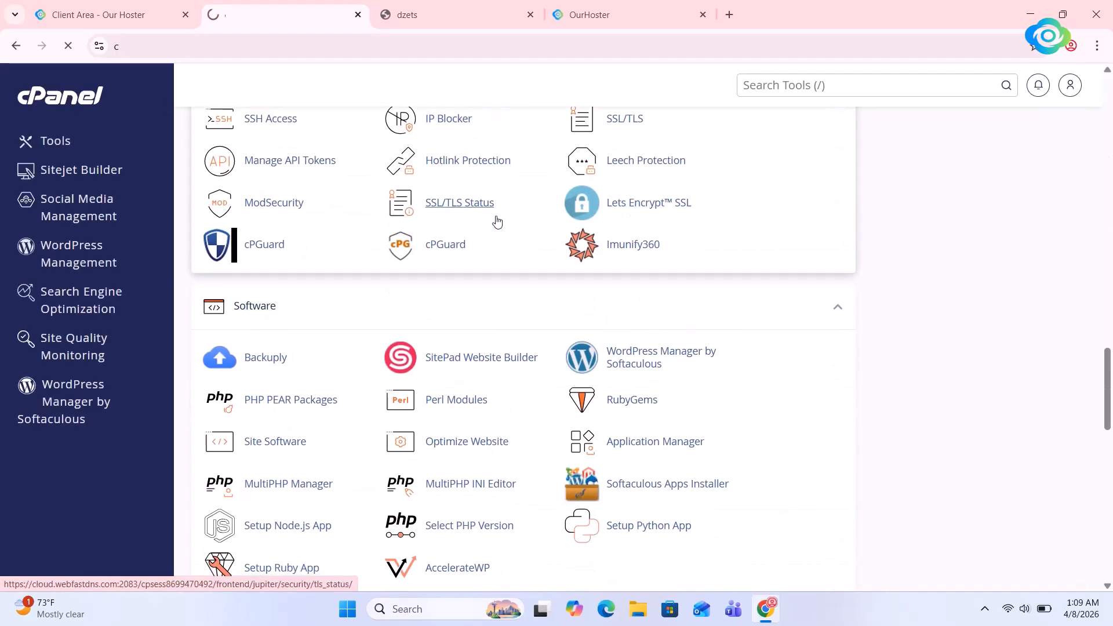
scroll(496, 221, "down", 2)
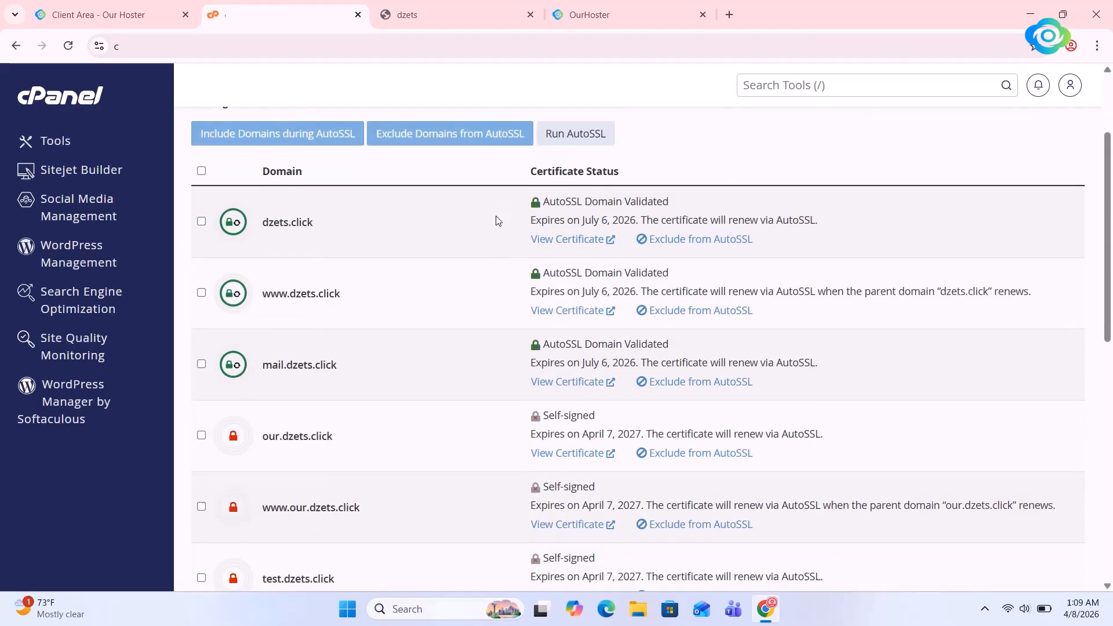
left_click(201, 171)
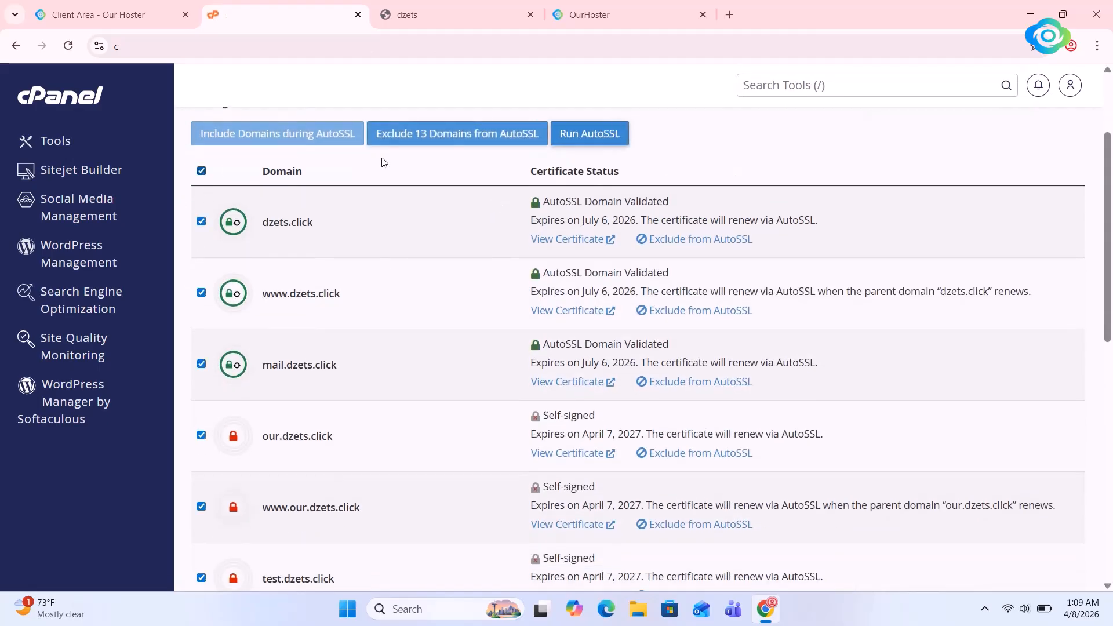
left_click(580, 132)
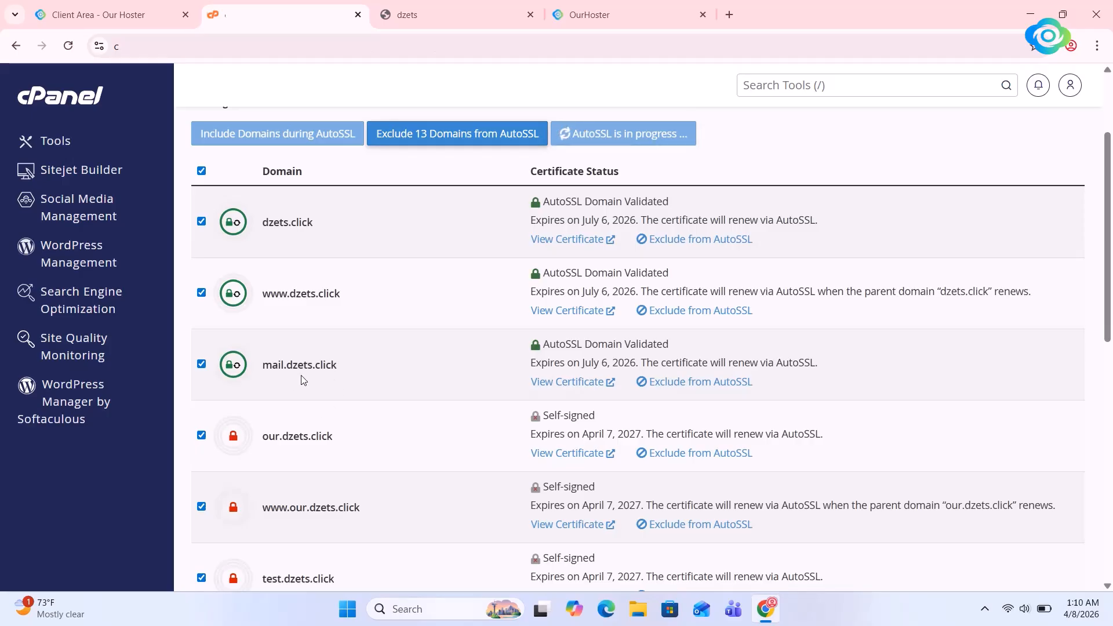
triple_click(286, 226)
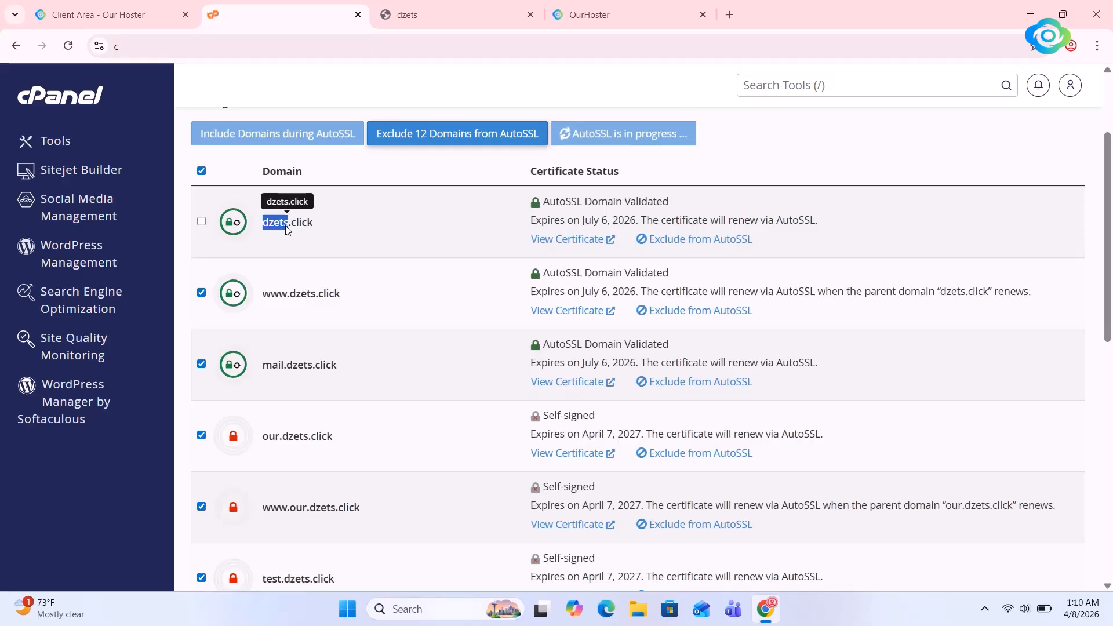
right_click(287, 229)
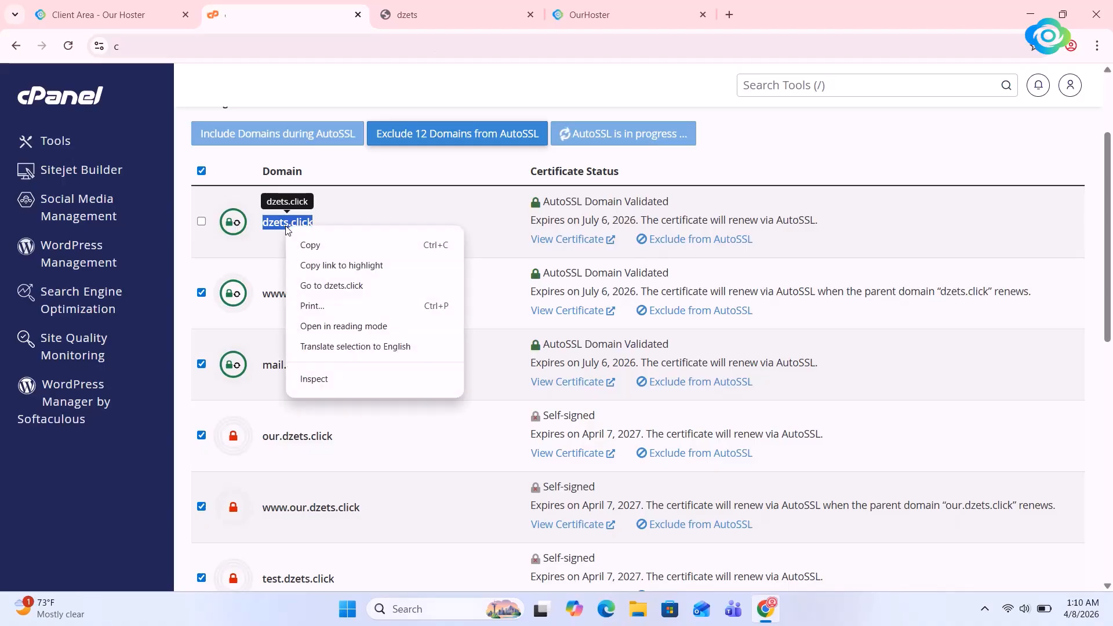
left_click(324, 286)
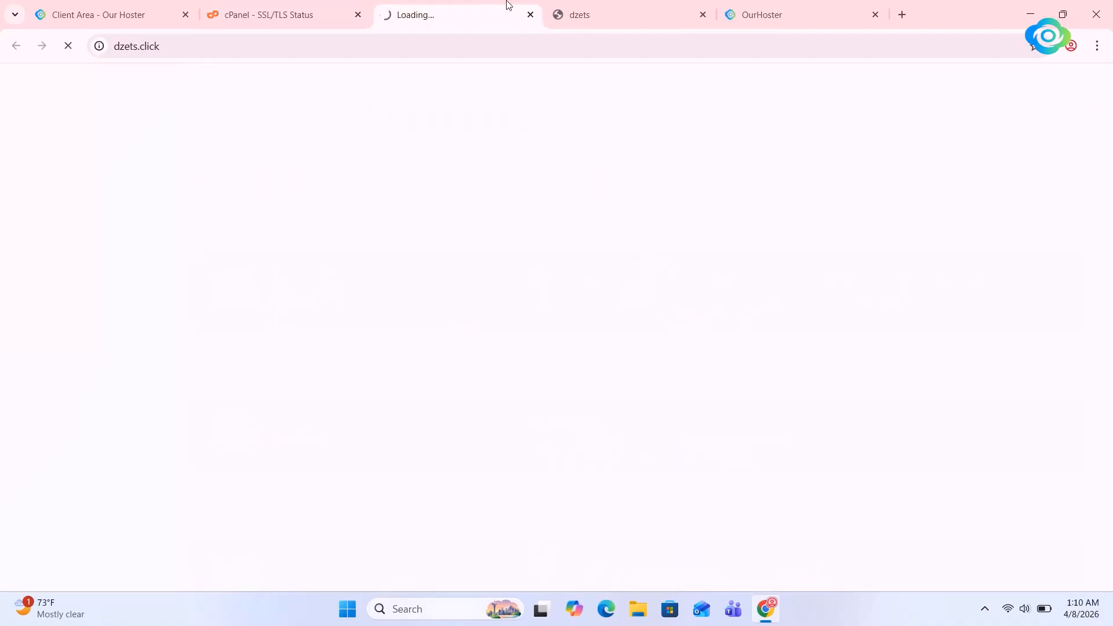
left_click(577, 17)
left_click(152, 49)
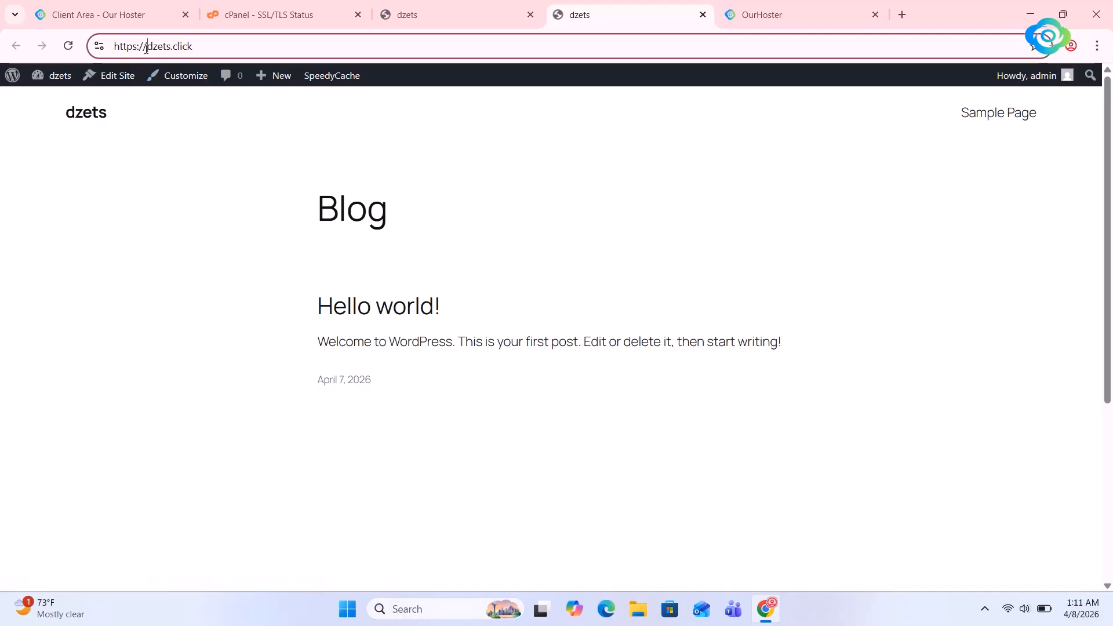
type("test.")
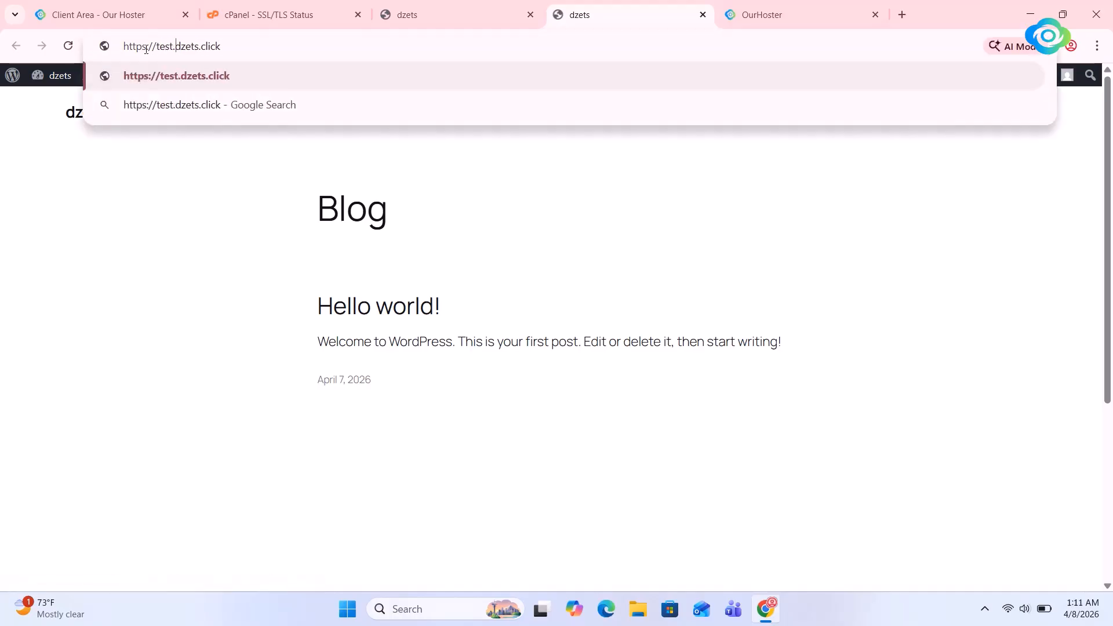
key("Return")
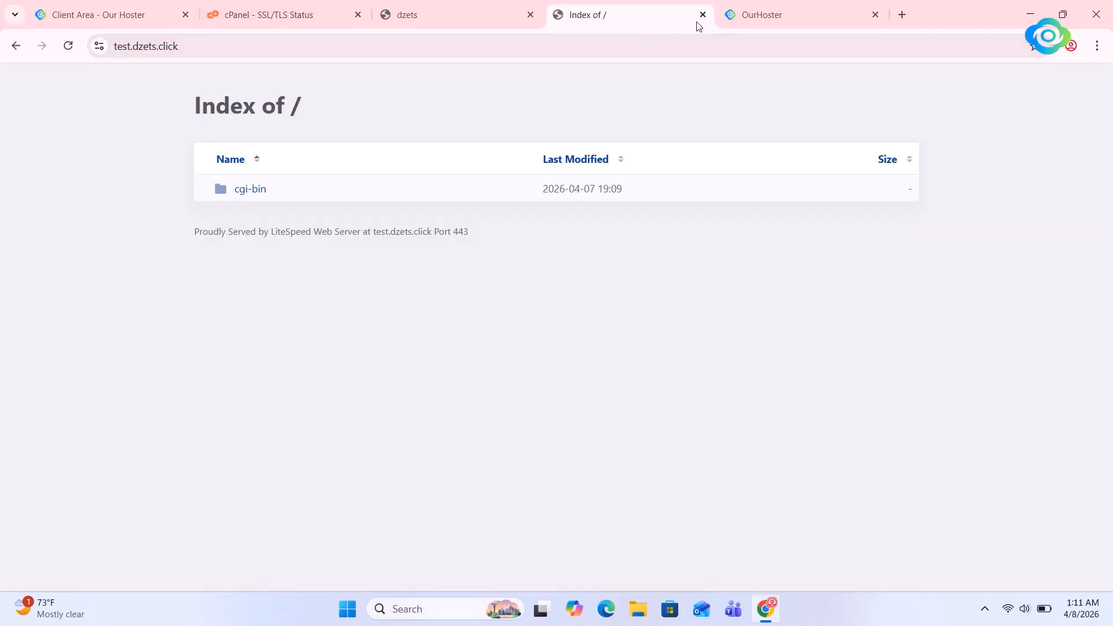
Close the test.dzets.click page and review the certificate status of the domains in the cPanel SSL/TLS Status list
left_click(703, 15)
left_click(458, 5)
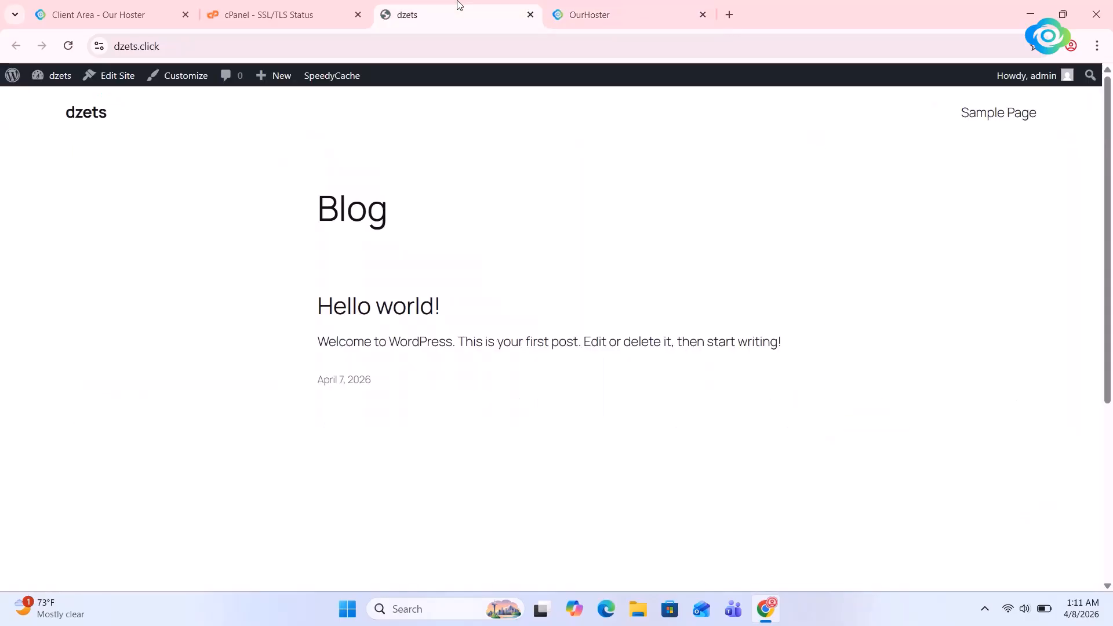
left_click(273, 13)
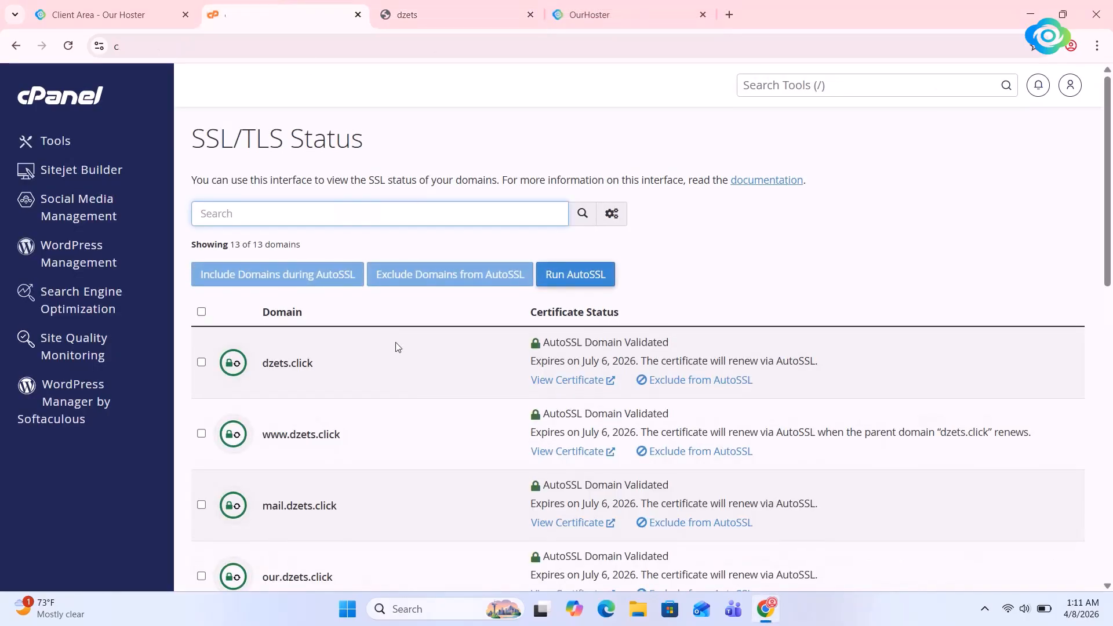
scroll(398, 347, "down", 12)
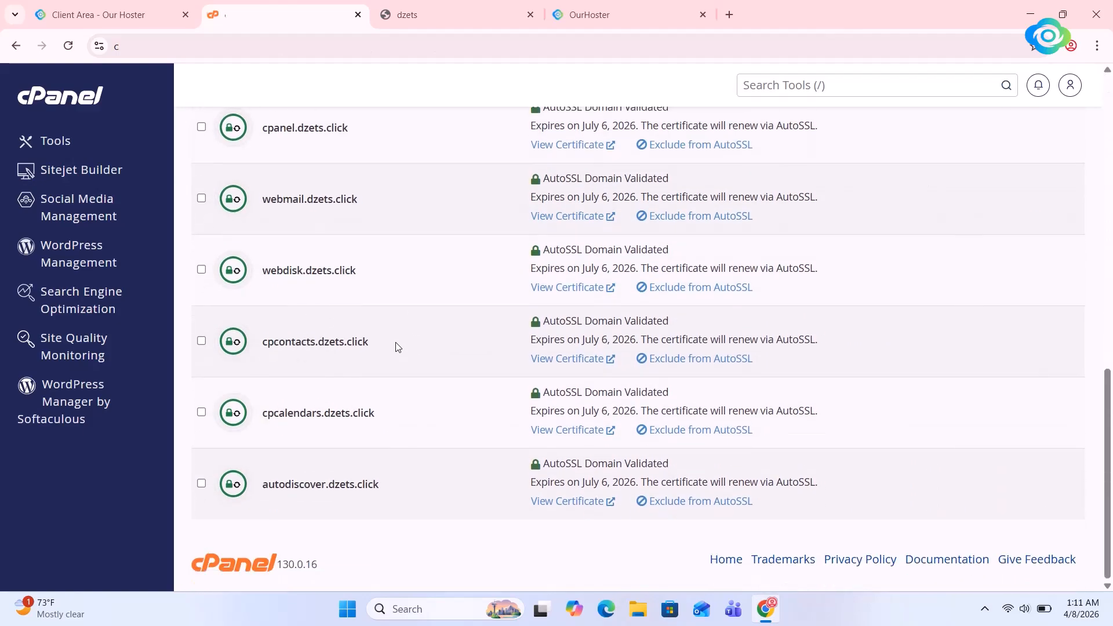
scroll(398, 347, "up", 12)
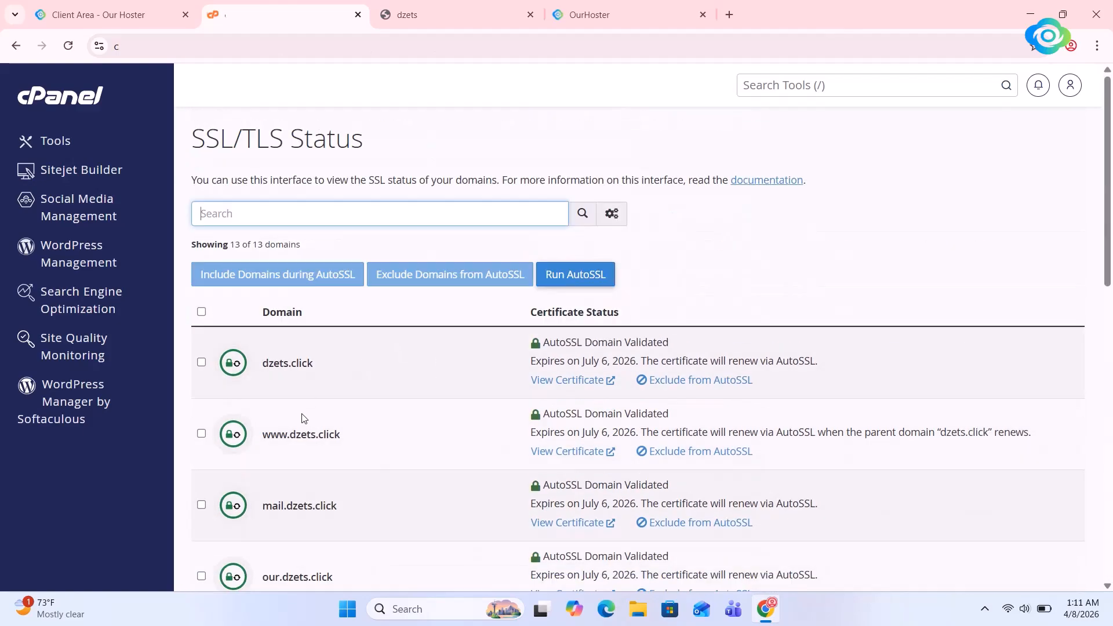
Open our.dzets.click from the SSL/TLS Status domain list in a new tab to check that the subdomain loads
scroll(302, 418, "down", 4)
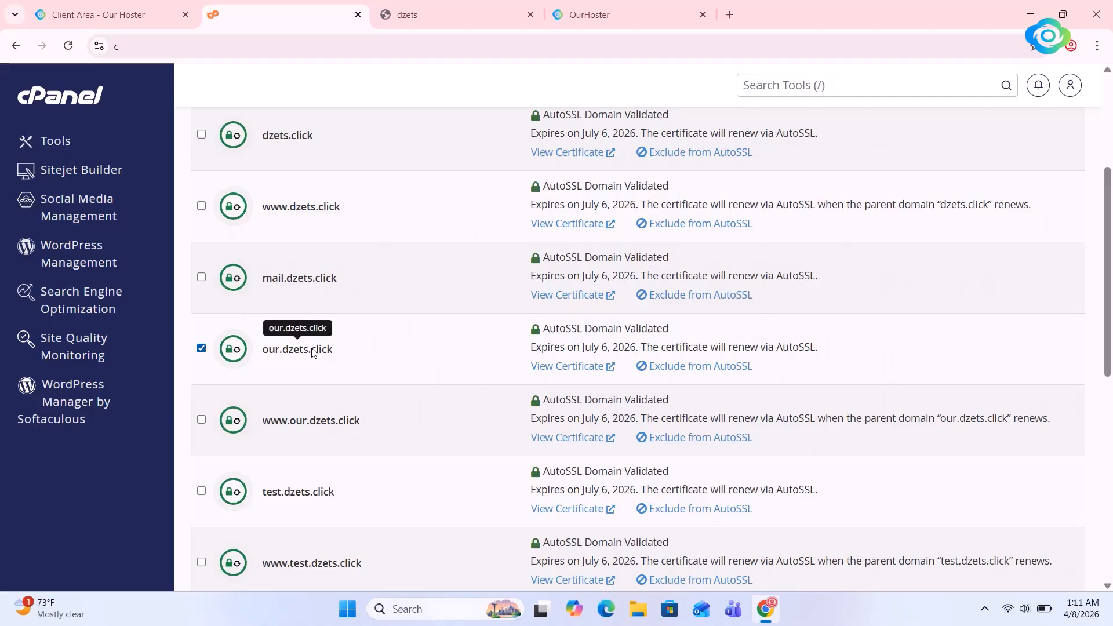
triple_click(313, 351)
right_click(313, 352)
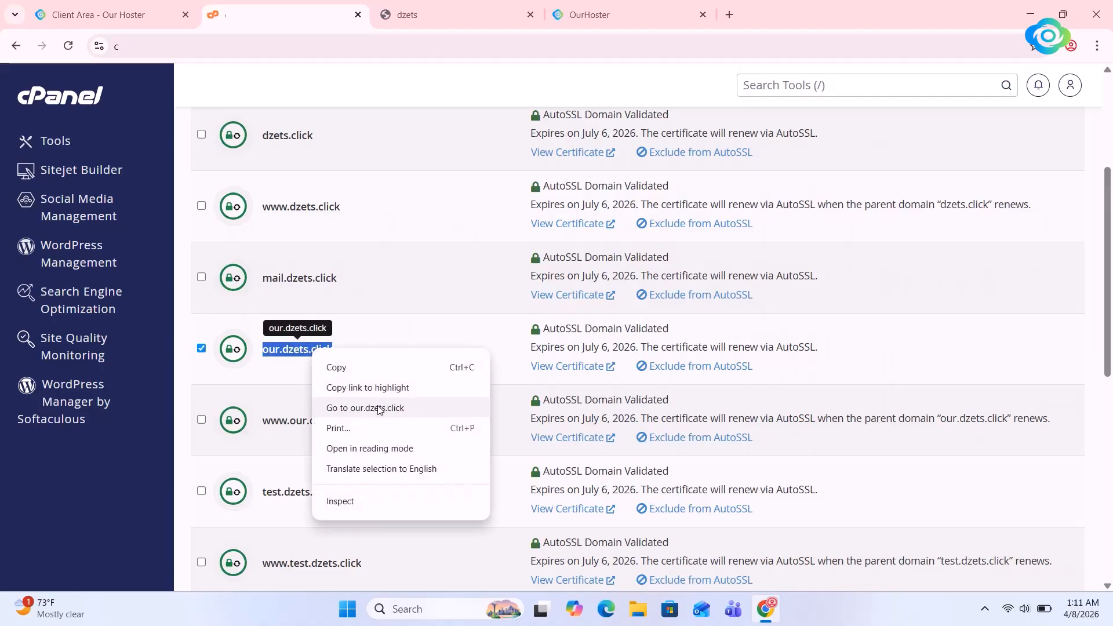
left_click(380, 406)
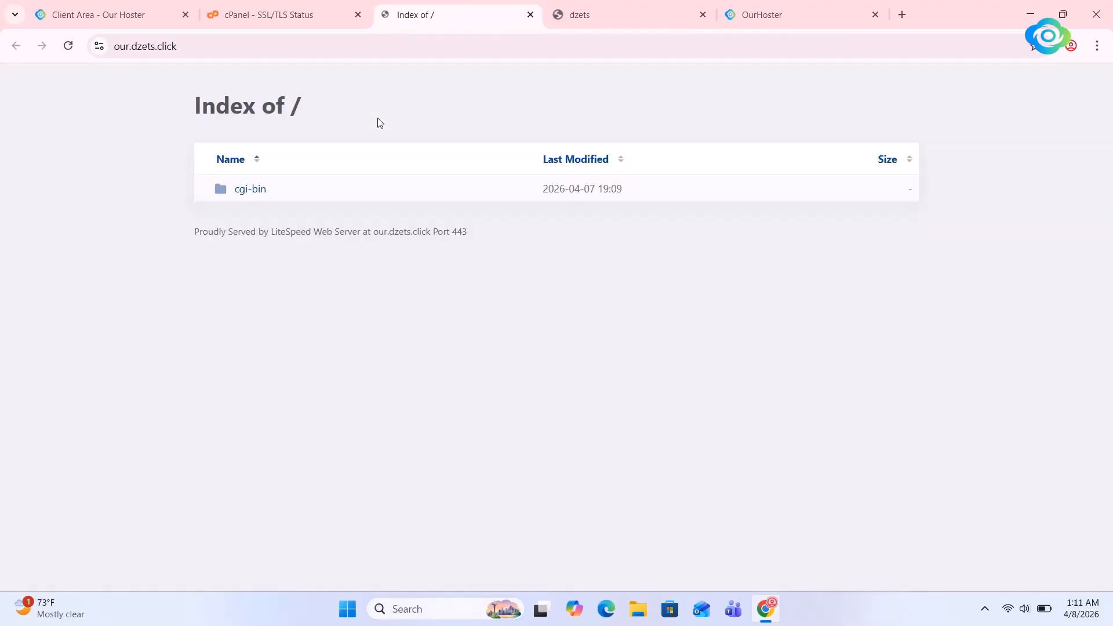
left_click(109, 47)
Return to the cPanel Tools overview and go to the Softaculous Apps Installer section
left_click(220, 6)
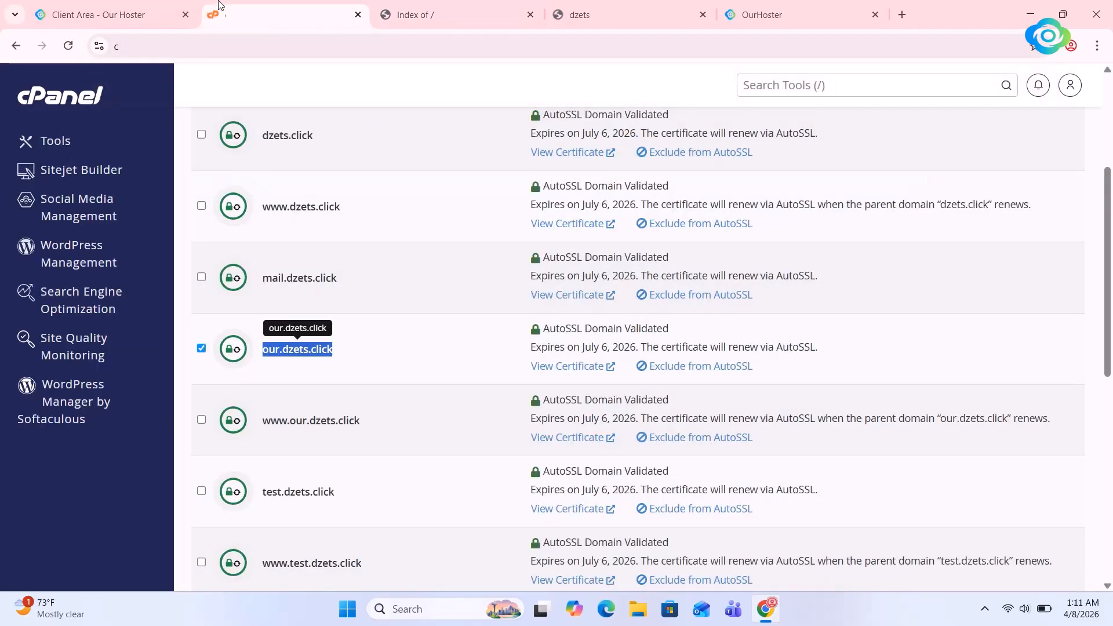
scroll(194, 231, "down", 8)
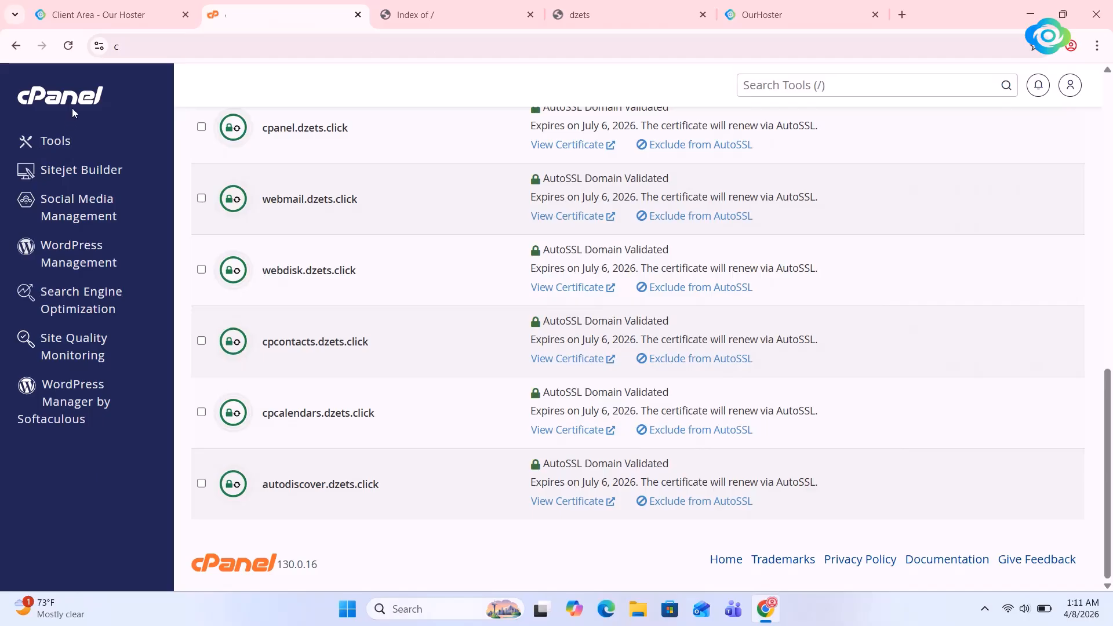
left_click(73, 102)
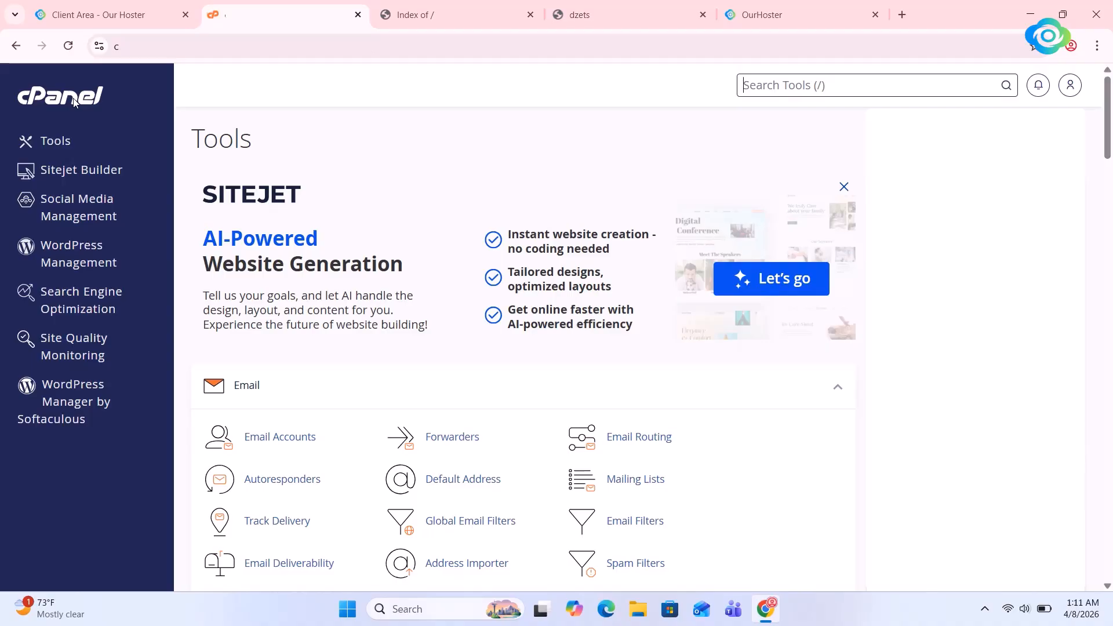
scroll(419, 347, "down", 20)
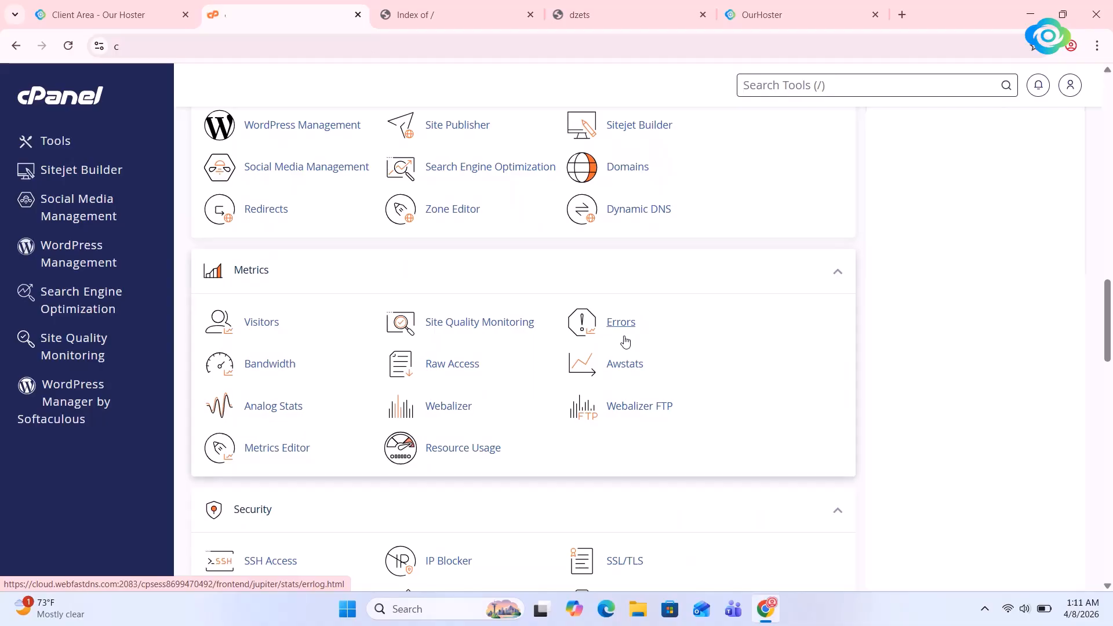
scroll(624, 342, "down", 20)
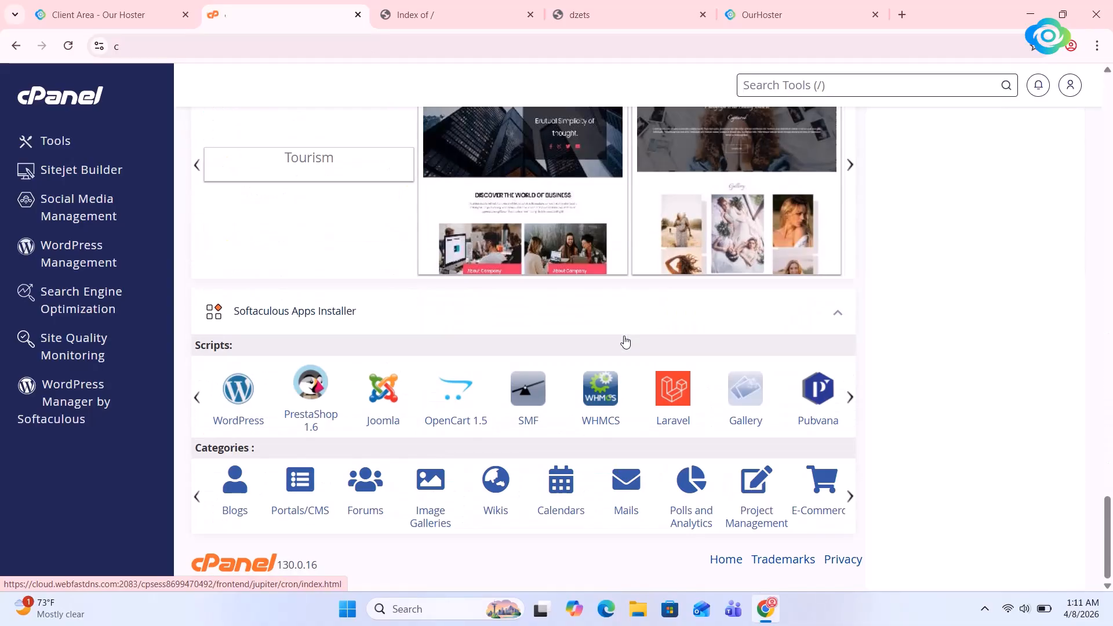